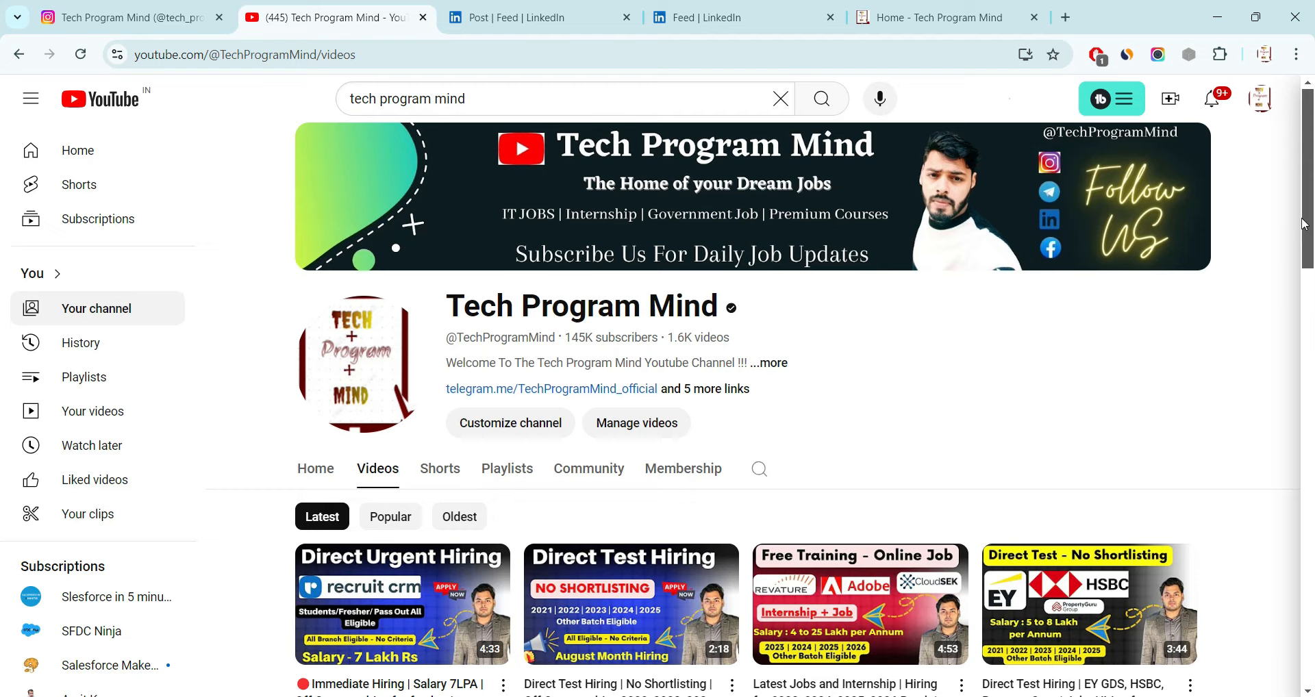
mouse_move(1307, 220)
left_mouse_down()
mouse_move(1307, 206)
mouse_move(1308, 247)
left_mouse_up()
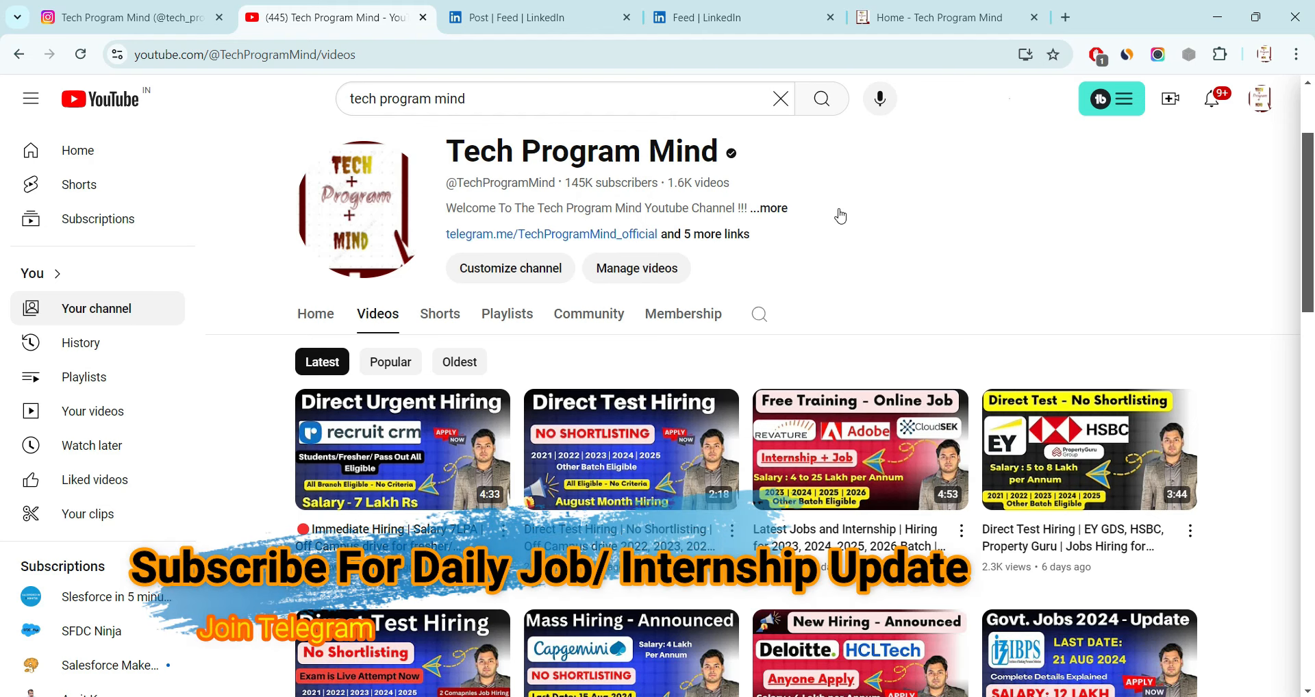
left_click(513, 18)
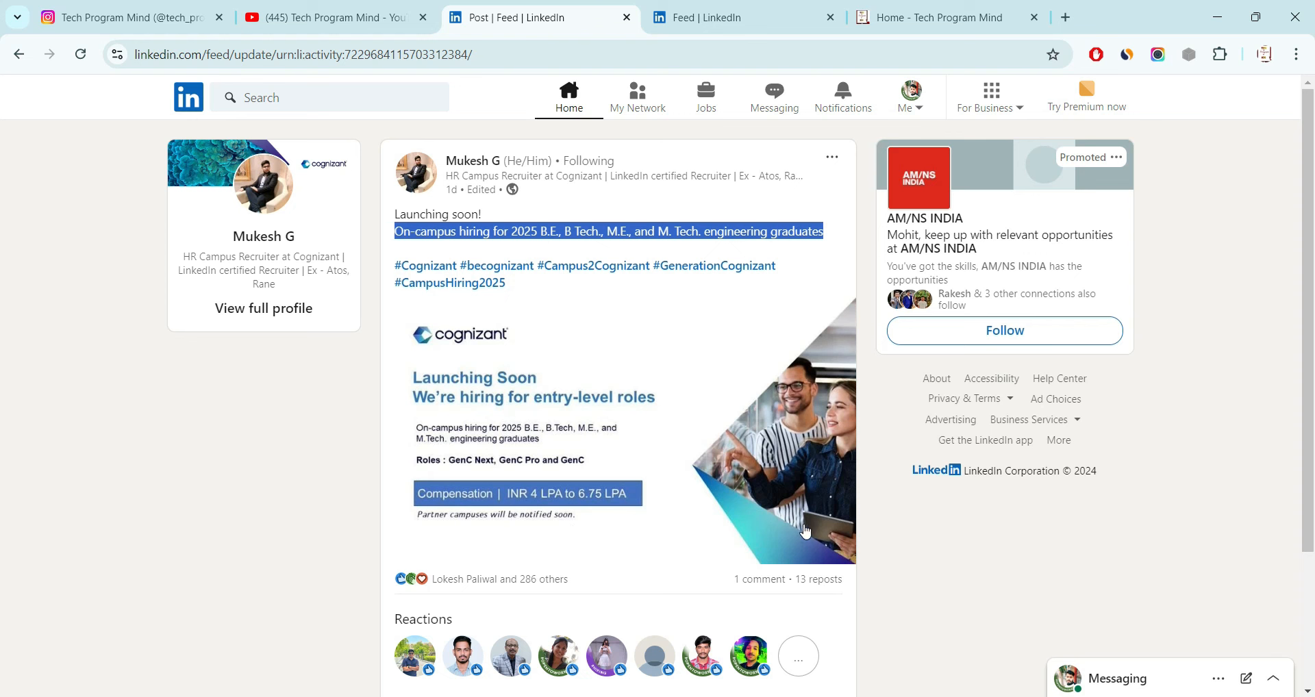
left_click(541, 229)
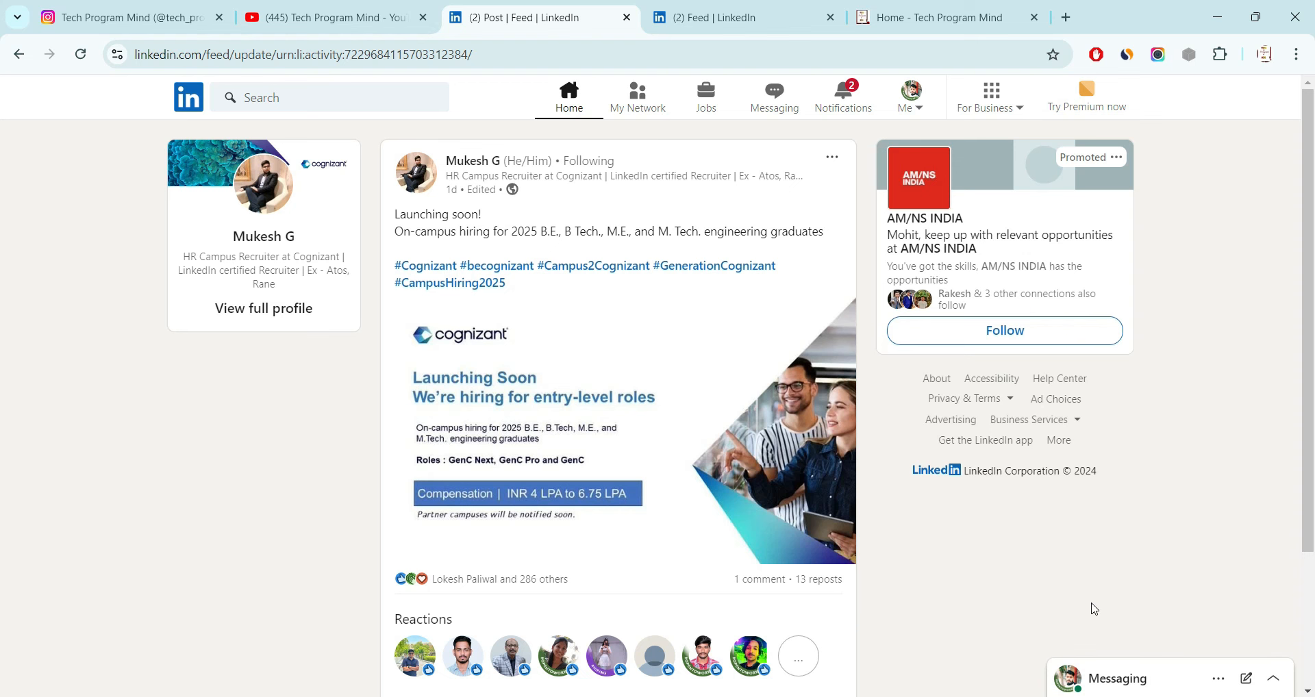
Switch to the Tech Program Mind site and show the Previous Question category's Cognizant posts
left_click(939, 18)
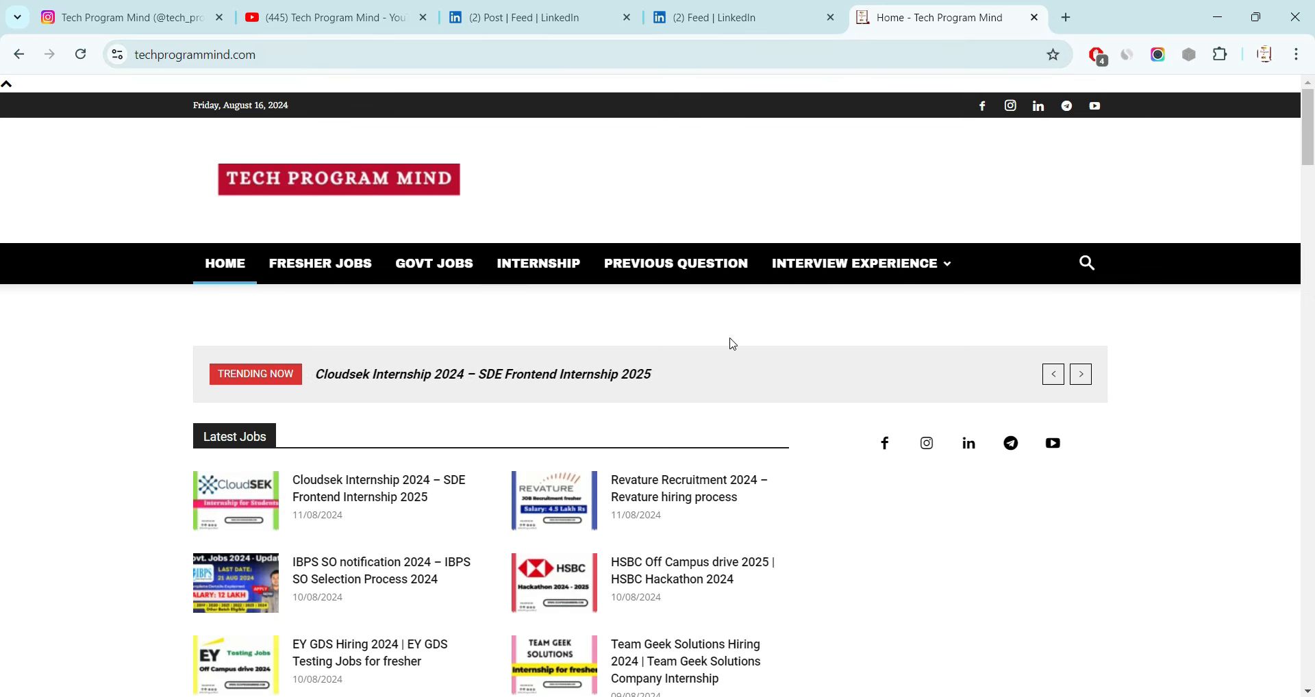
left_click(665, 269)
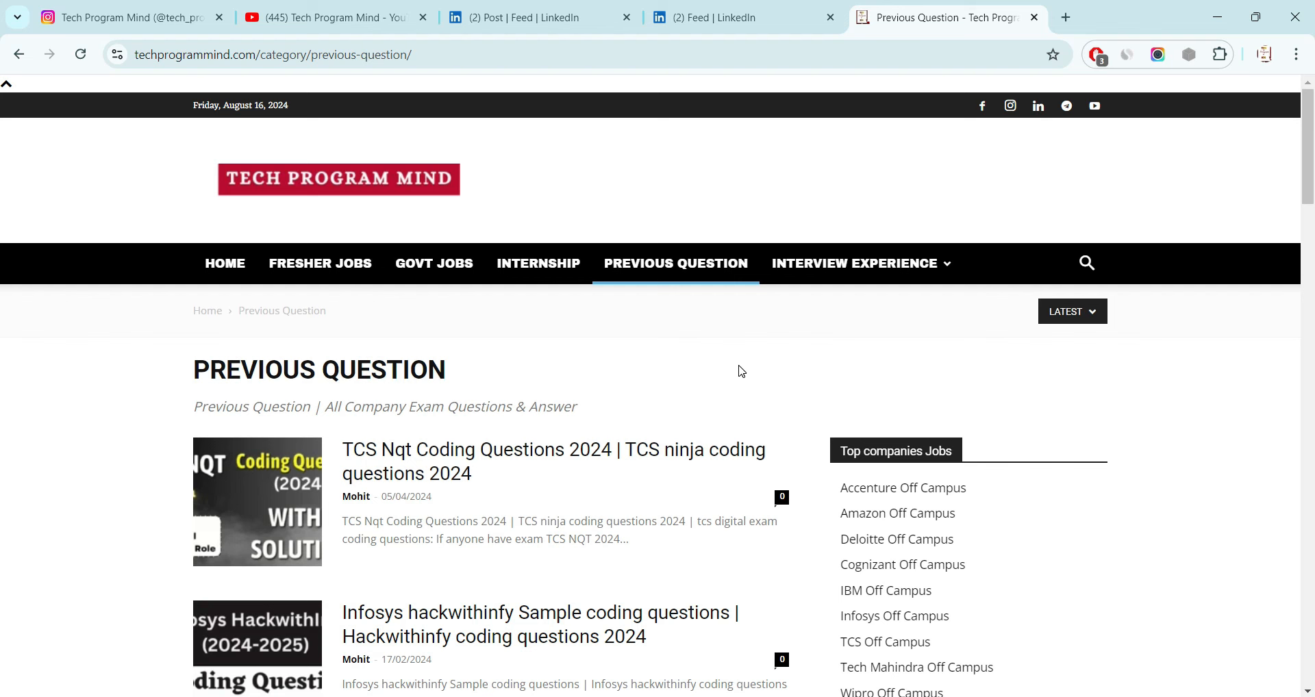
mouse_move(1256, 235)
left_mouse_down()
mouse_move(1249, 423)
mouse_move(1253, 381)
left_mouse_up()
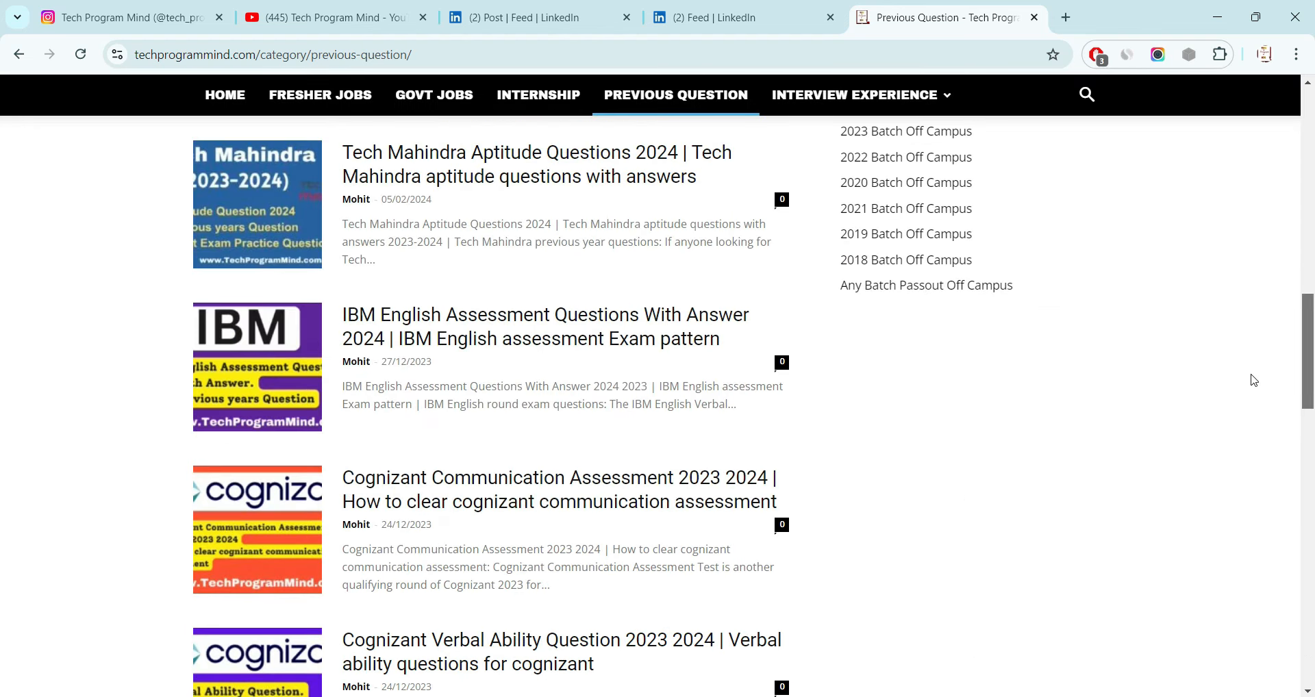
scroll(1006, 306, "down", 2)
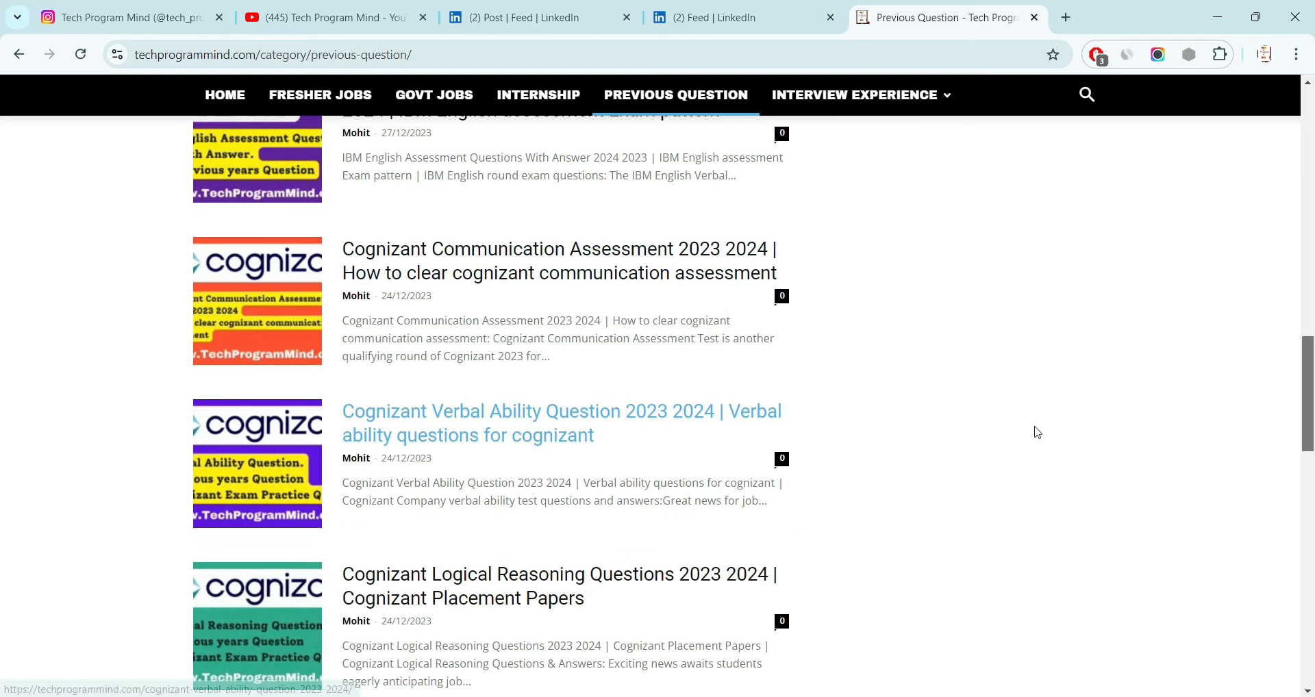
left_click_drag(1306, 391, 1306, 432)
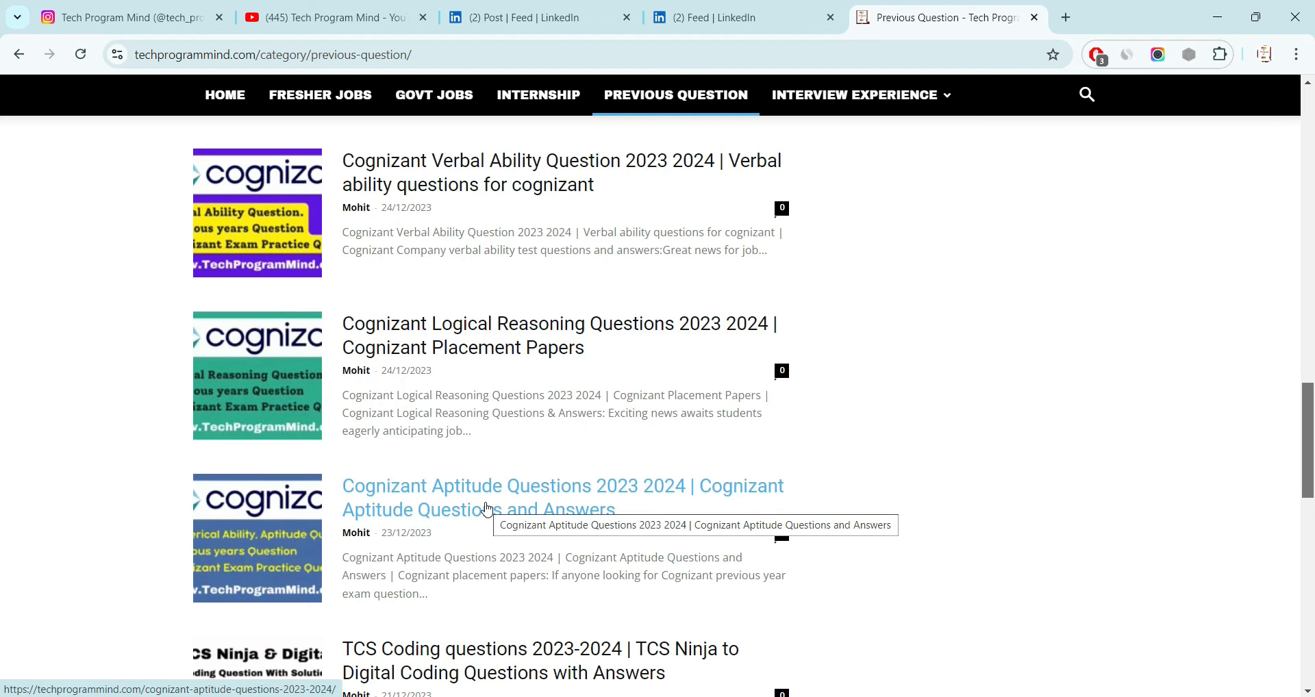
View the Cognizant Aptitude Questions 2023 2024 post, then return via LinkedIn to the YouTube channel
left_click(487, 508)
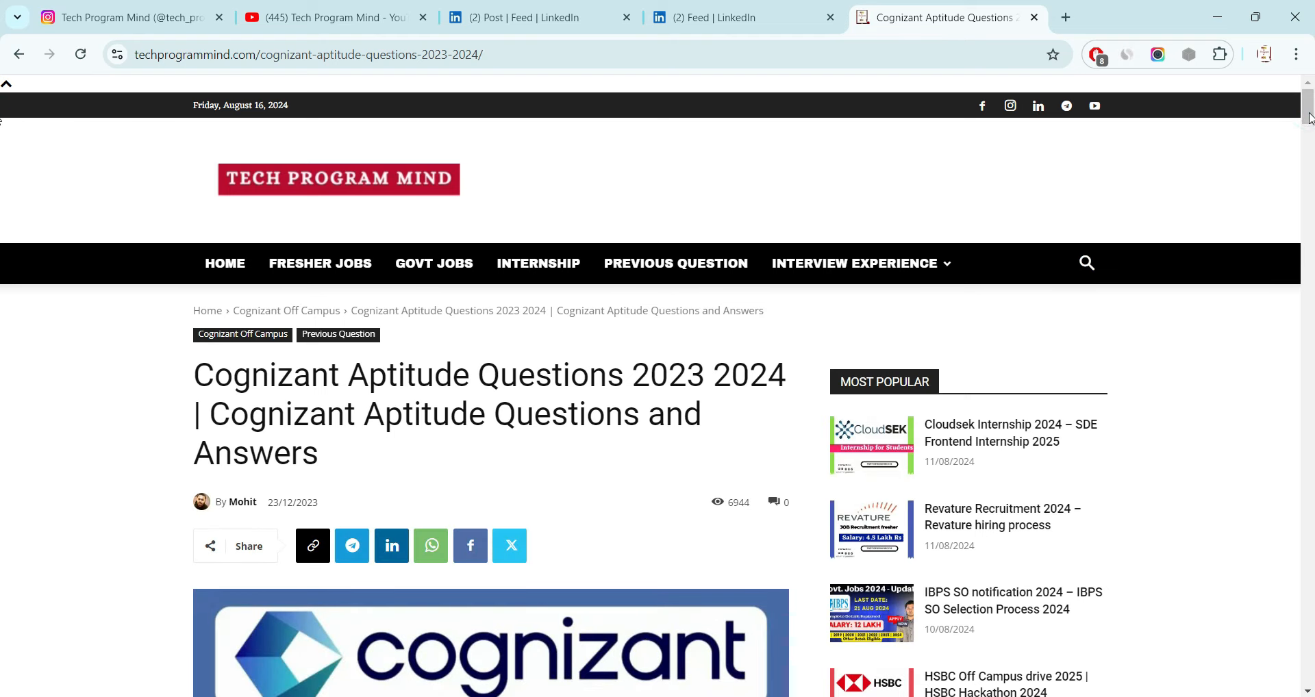
left_click_drag(1308, 108, 1308, 177)
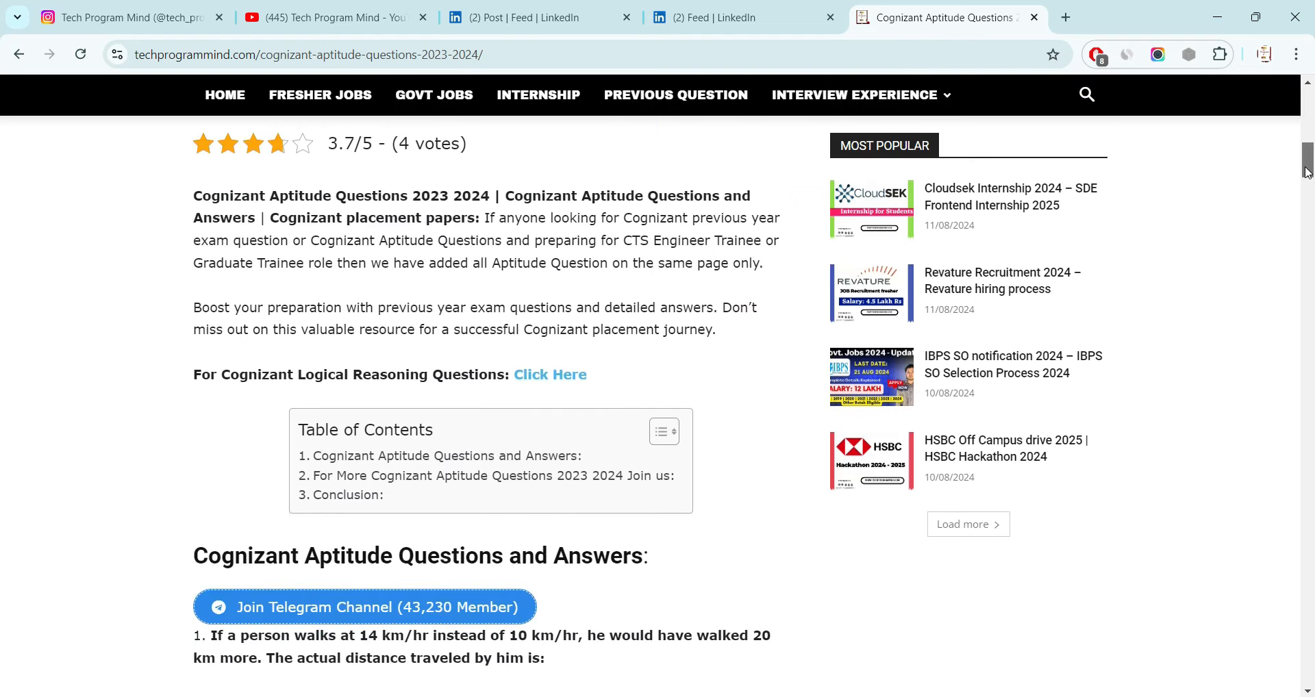
left_click_drag(1308, 176, 1307, 195)
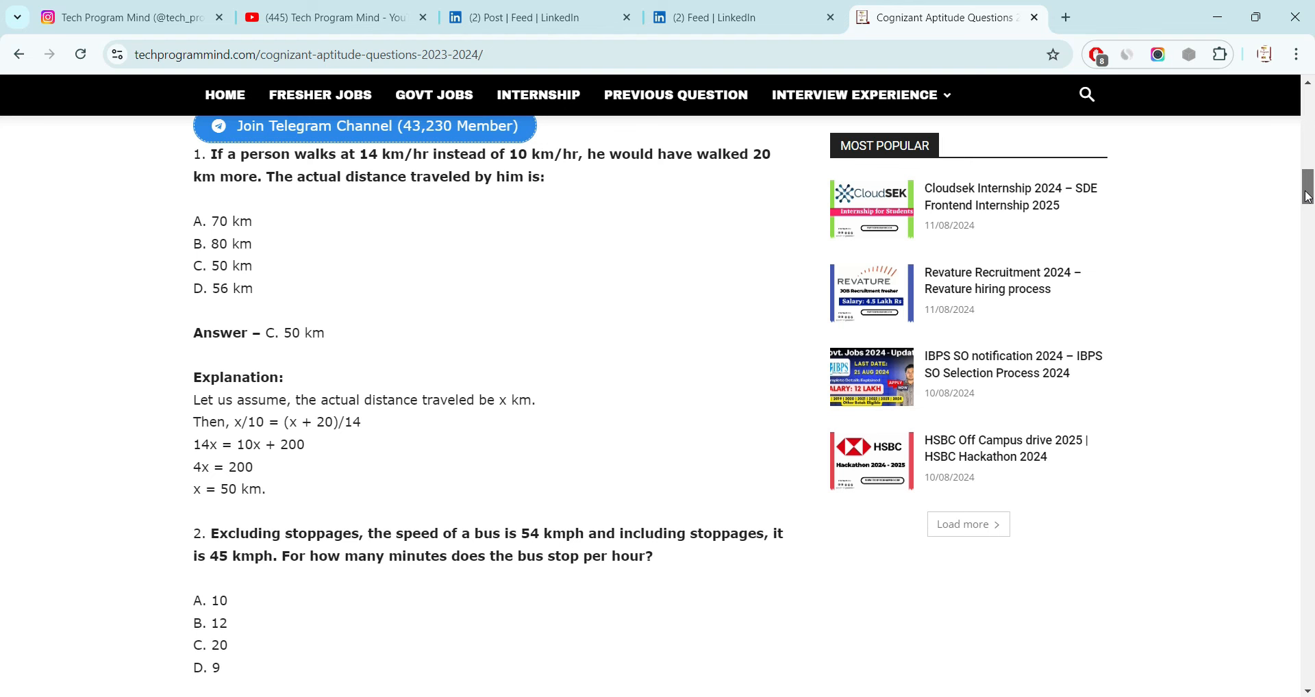
left_click_drag(1308, 195, 1307, 94)
left_click(523, 17)
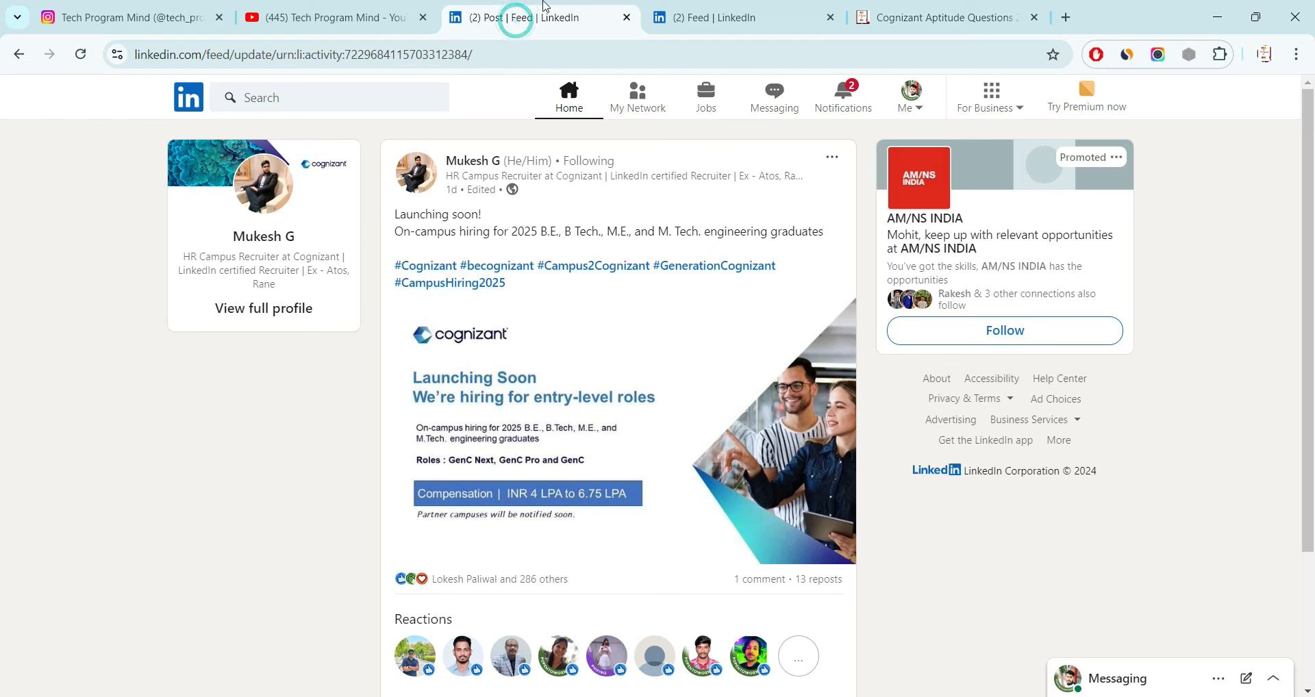
left_click(330, 16)
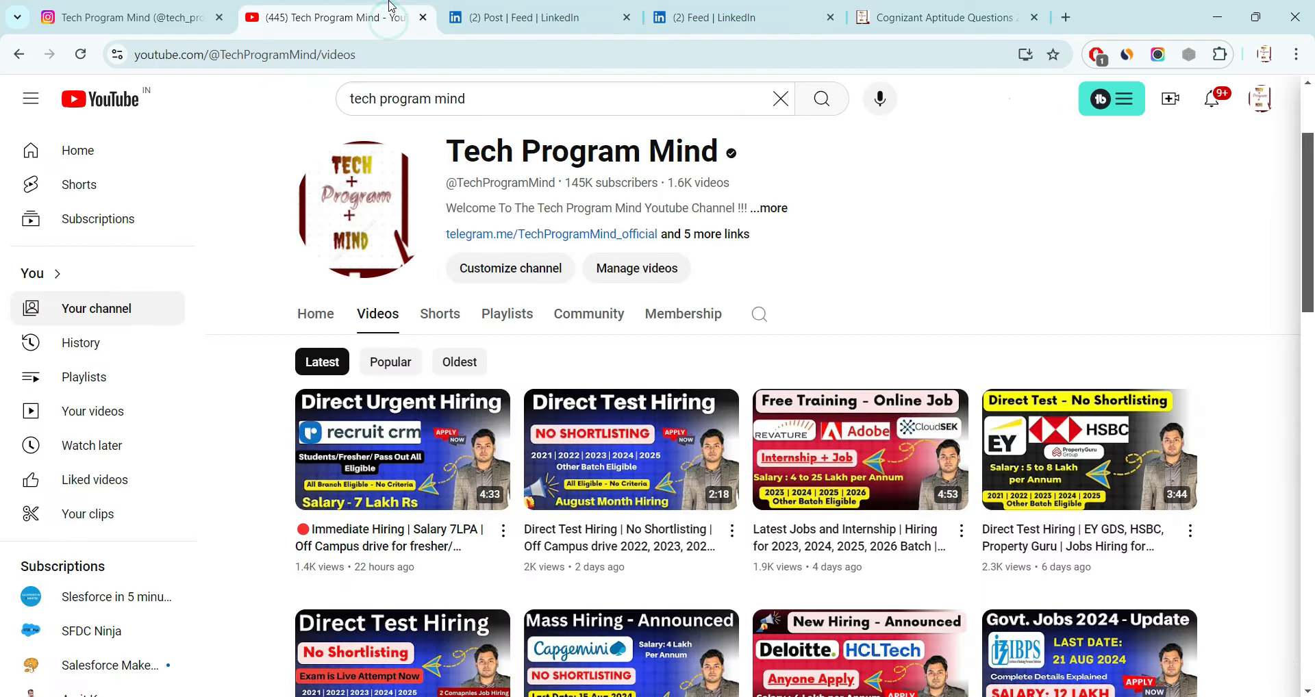
left_click_drag(1308, 167, 1308, 124)
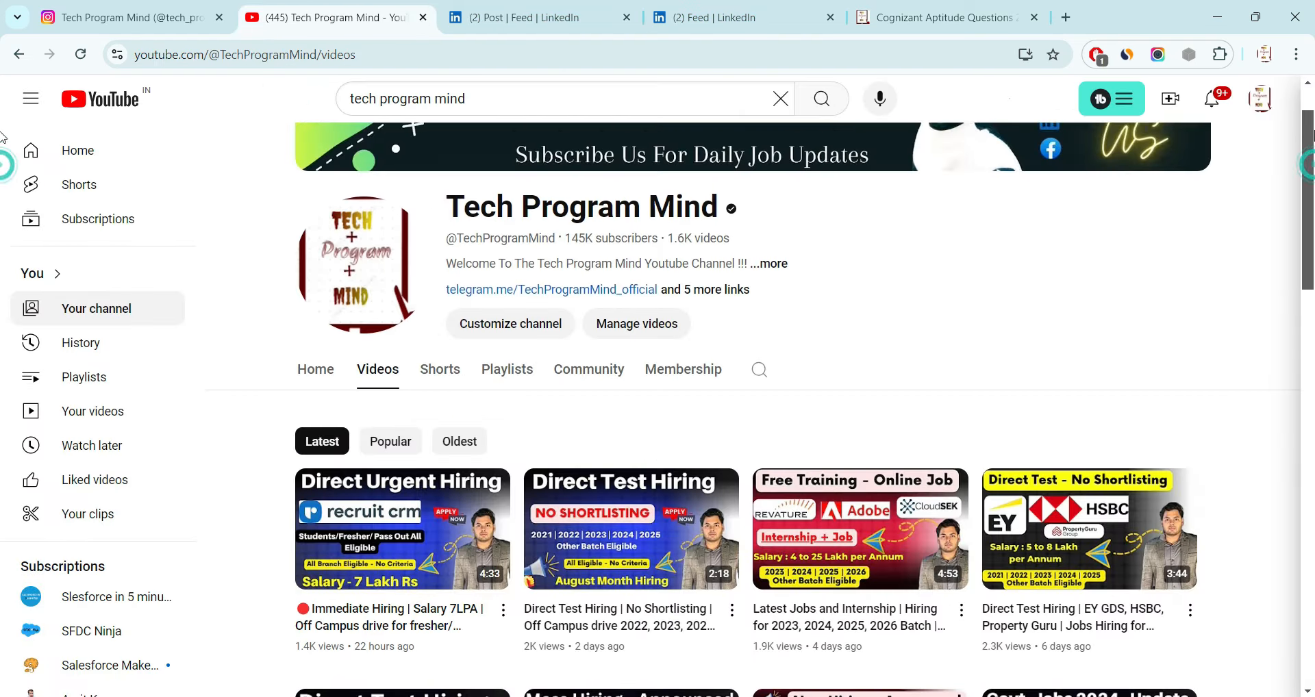